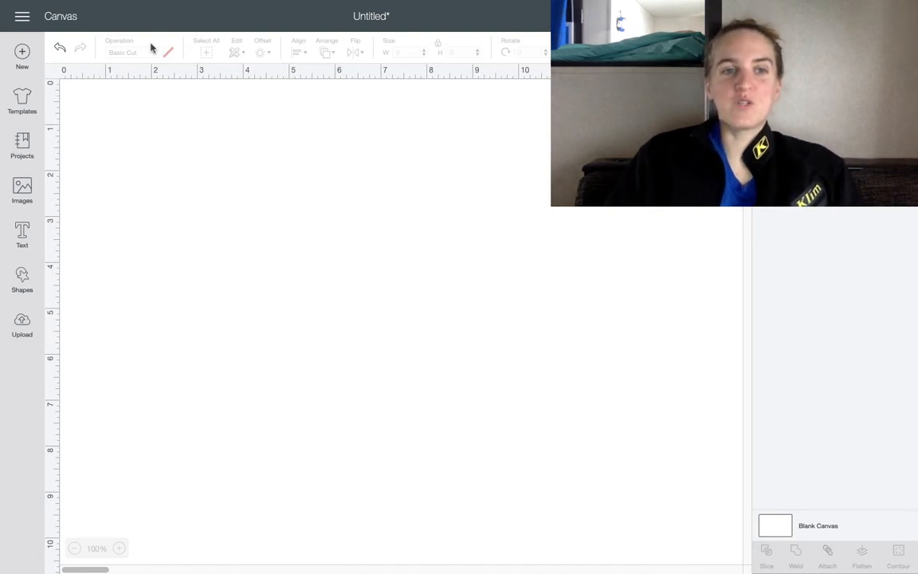
Add the text "Hello" to the blank canvas and move it lower and further right.
{"action": "left_click", "coordinate": [23, 234]}
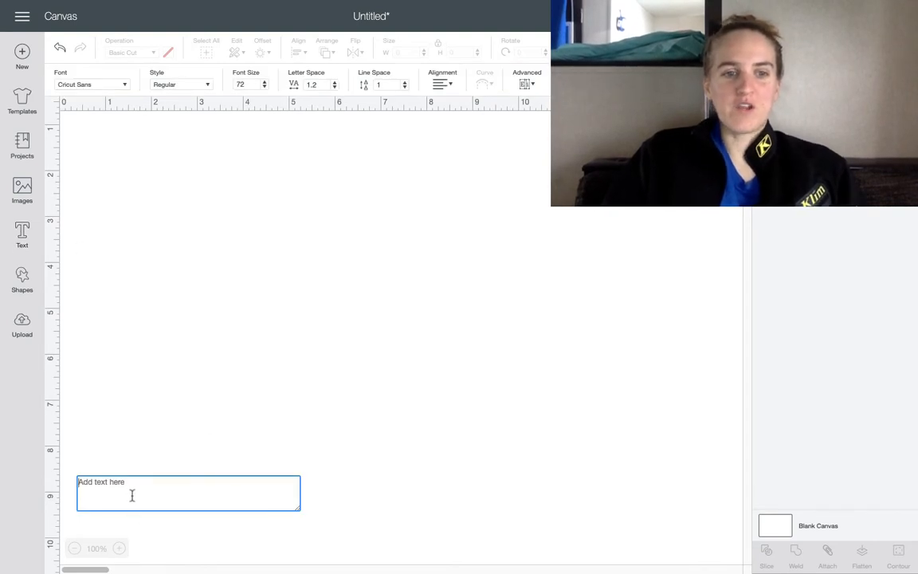
{"action": "type", "text": "H"}
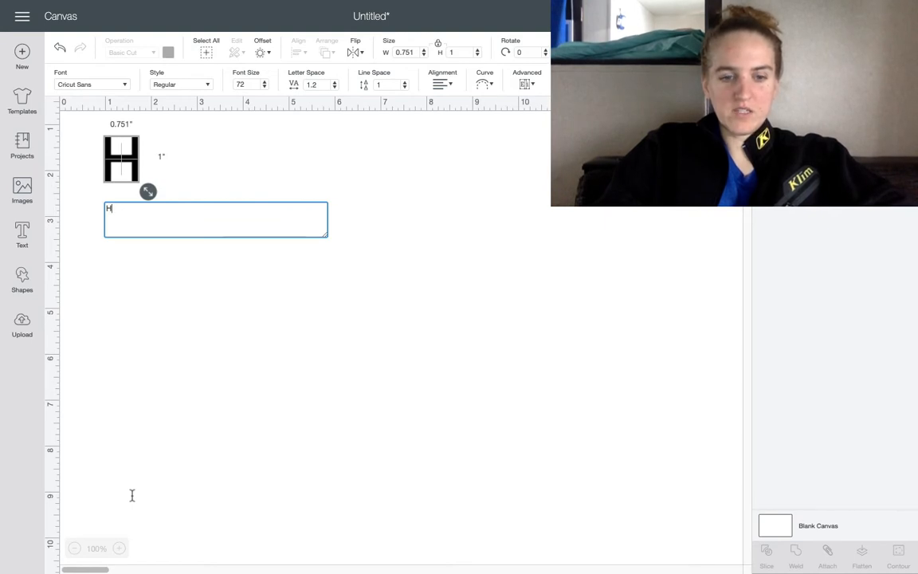
{"action": "type", "text": "ello"}
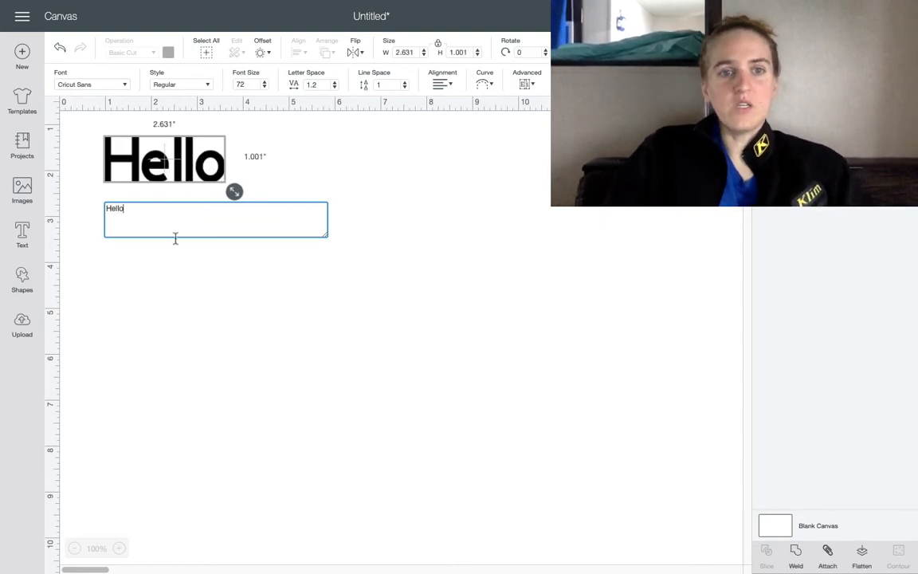
{"action": "left_click_drag", "start_coordinate": [154, 173], "coordinate": [294, 271]}
Set the Hello text in DIN Condensed and enlarge it to about 4.84 in wide.
{"action": "left_click", "coordinate": [104, 86]}
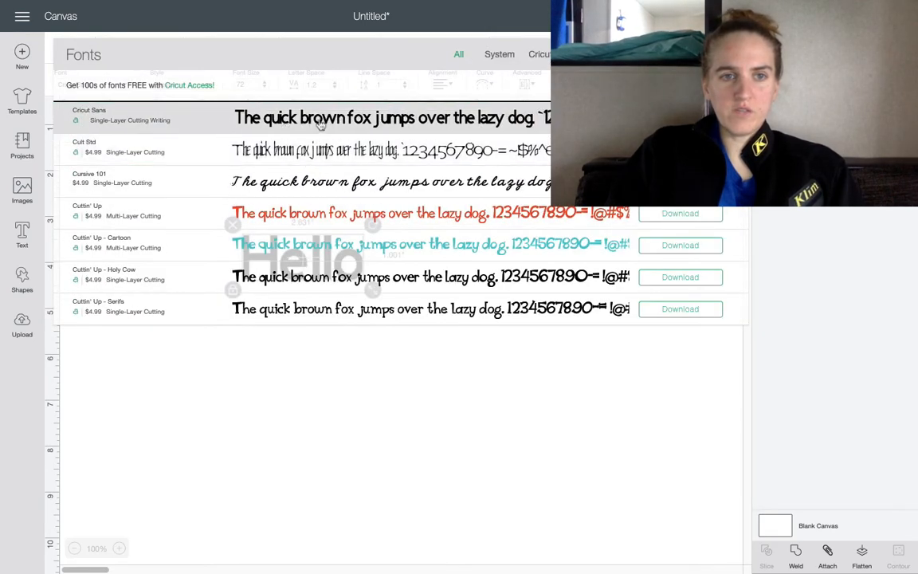
{"action": "scroll", "coordinate": [305, 236], "scroll_direction": "down", "scroll_amount": 5}
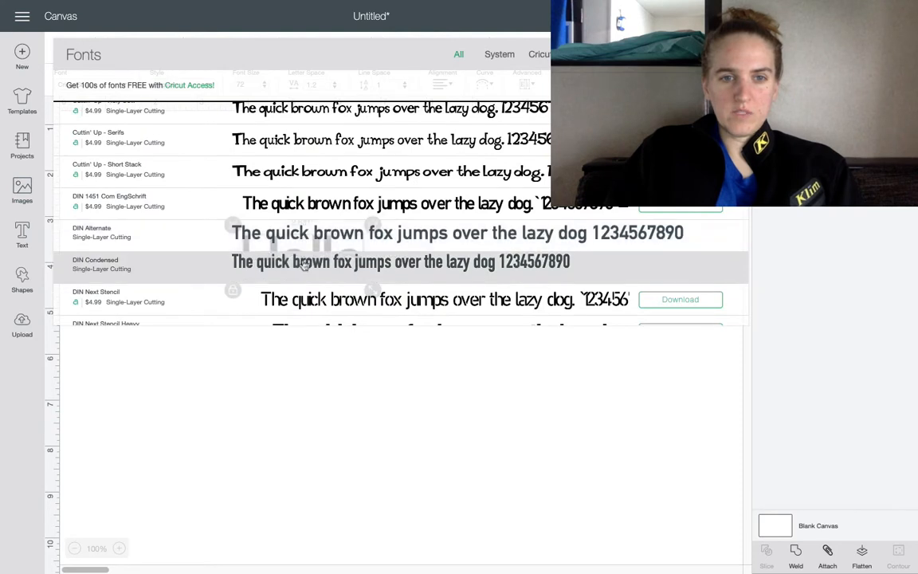
{"action": "left_click", "coordinate": [304, 267]}
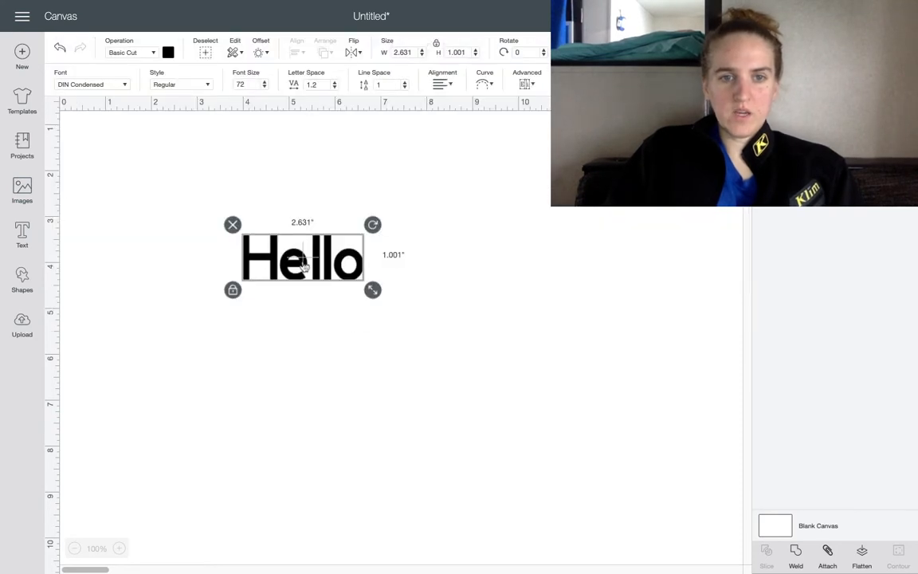
{"action": "left_click_drag", "start_coordinate": [324, 258], "coordinate": [388, 323]}
{"action": "left_click", "coordinate": [510, 271]}
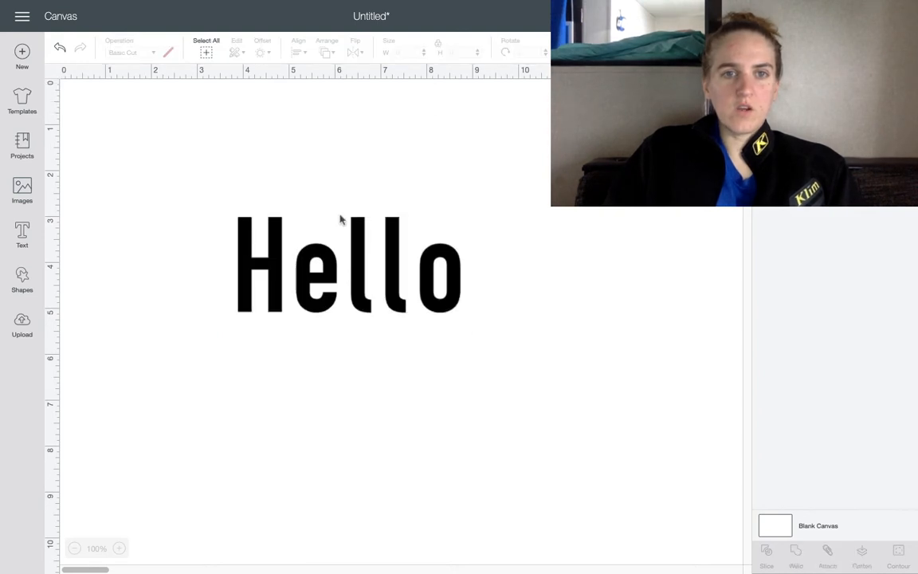
Apply a 0.139 in outward offset with rounded corners and welded offsets to the Hello text.
{"action": "left_click", "coordinate": [290, 225]}
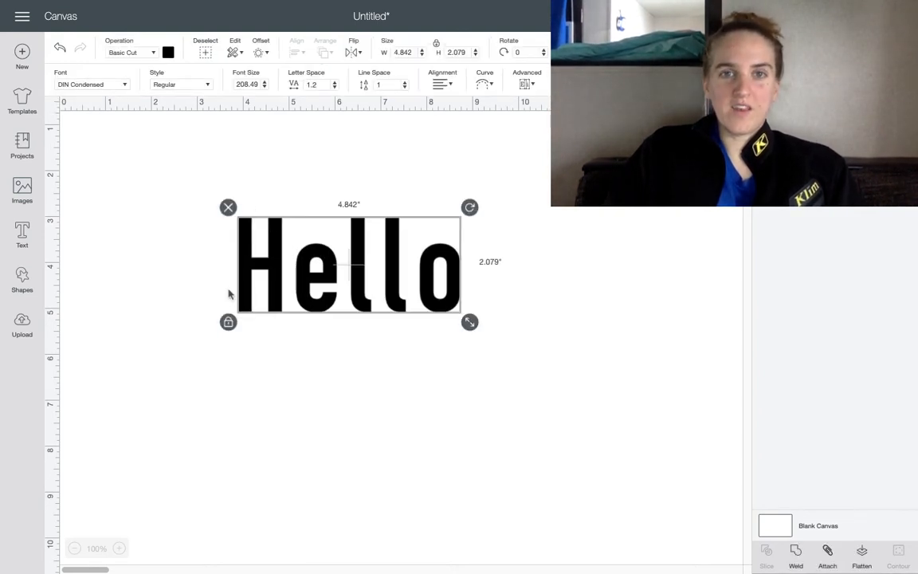
{"action": "left_click", "coordinate": [262, 53]}
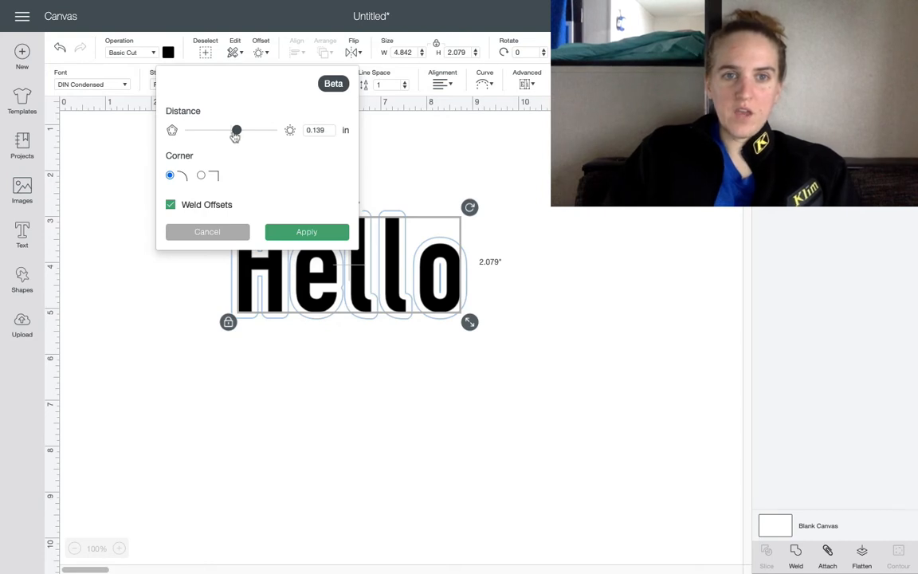
{"action": "mouse_move", "coordinate": [235, 132]}
{"action": "left_mouse_down"}
{"action": "mouse_move", "coordinate": [228, 133]}
{"action": "mouse_move", "coordinate": [238, 135]}
{"action": "left_mouse_up"}
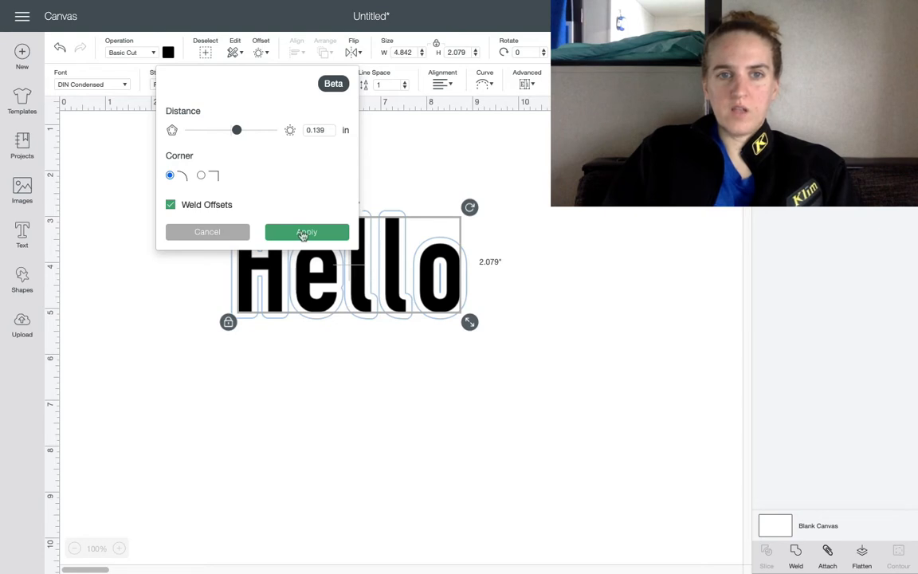
{"action": "left_click", "coordinate": [305, 233]}
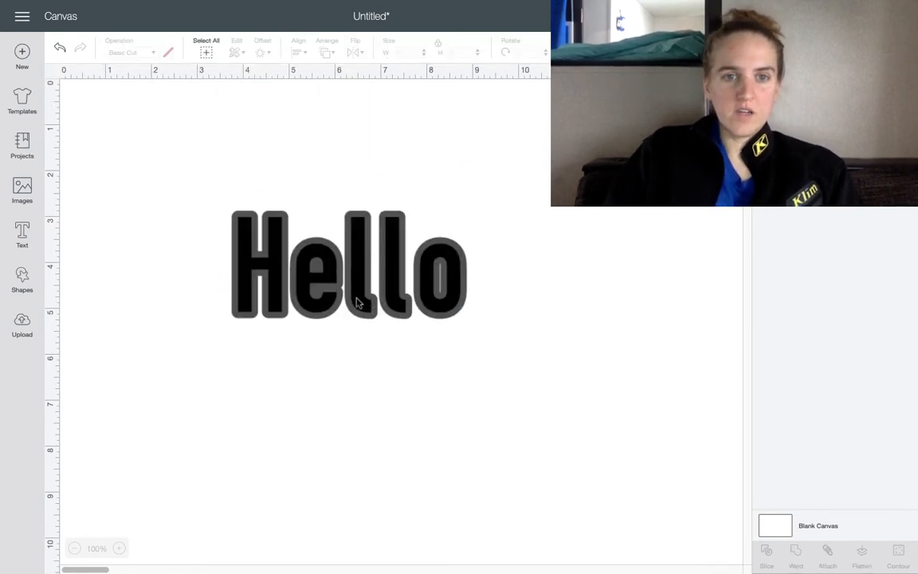
Pull the Hello text off its offset layer, shift the offset slightly, and place the text back centred on it.
{"action": "left_click_drag", "start_coordinate": [320, 279], "coordinate": [318, 391]}
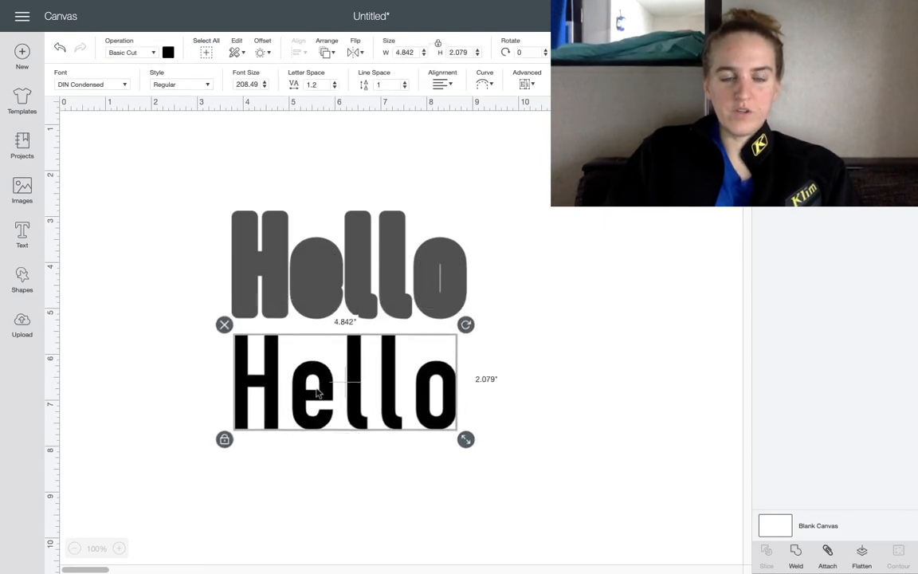
{"action": "mouse_move", "coordinate": [324, 263]}
{"action": "left_mouse_down"}
{"action": "mouse_move", "coordinate": [318, 251]}
{"action": "mouse_move", "coordinate": [312, 265]}
{"action": "left_mouse_up"}
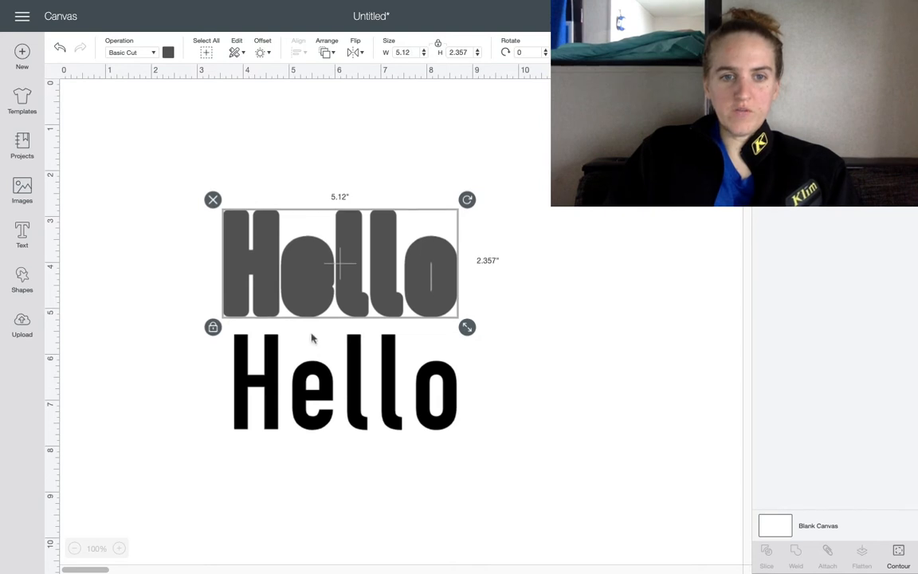
{"action": "left_click_drag", "start_coordinate": [313, 378], "coordinate": [307, 258]}
Colour the Hello text layer bright blue and deselect it.
{"action": "left_click", "coordinate": [167, 51]}
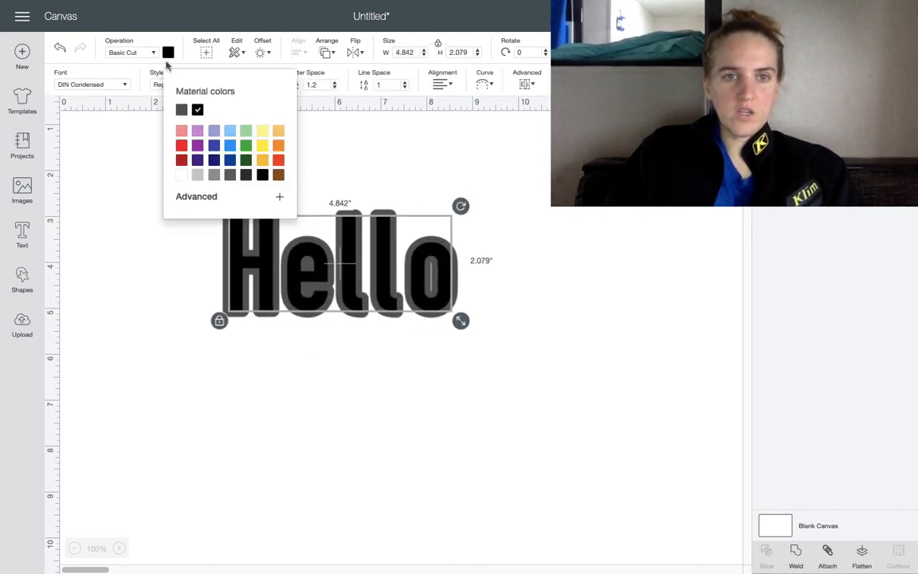
{"action": "left_click", "coordinate": [230, 145]}
{"action": "left_click", "coordinate": [502, 299]}
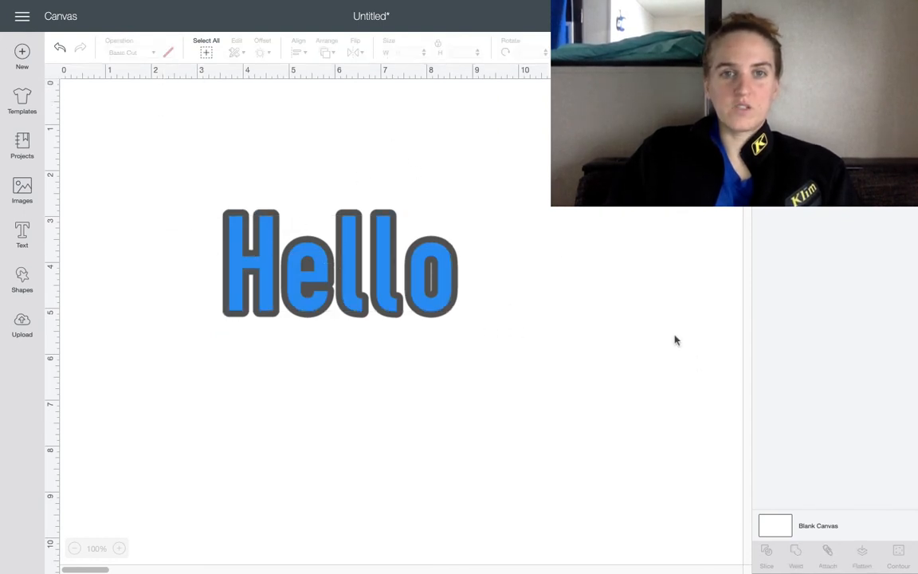
Add a shortened first name as new text and place it below the Hello design.
{"action": "left_click", "coordinate": [22, 235]}
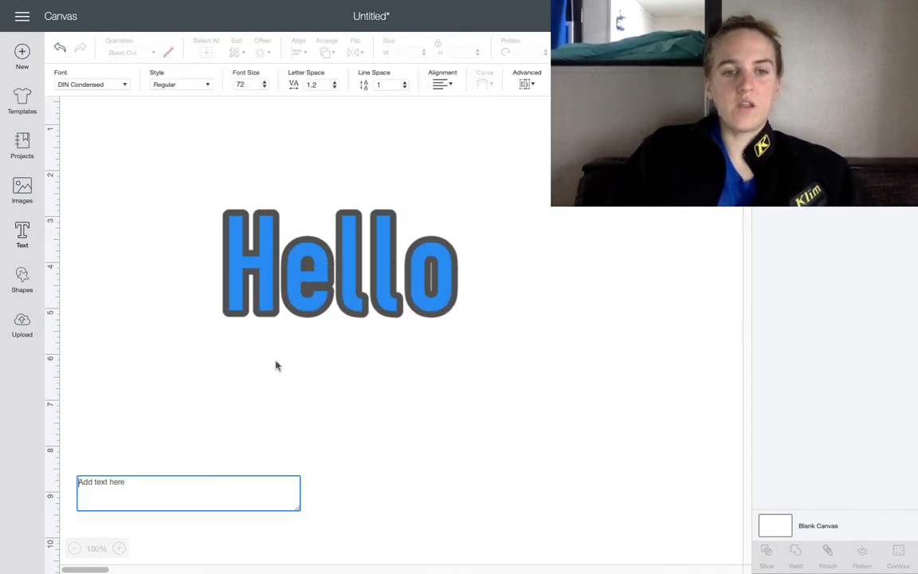
{"action": "type", "text": "Linds"}
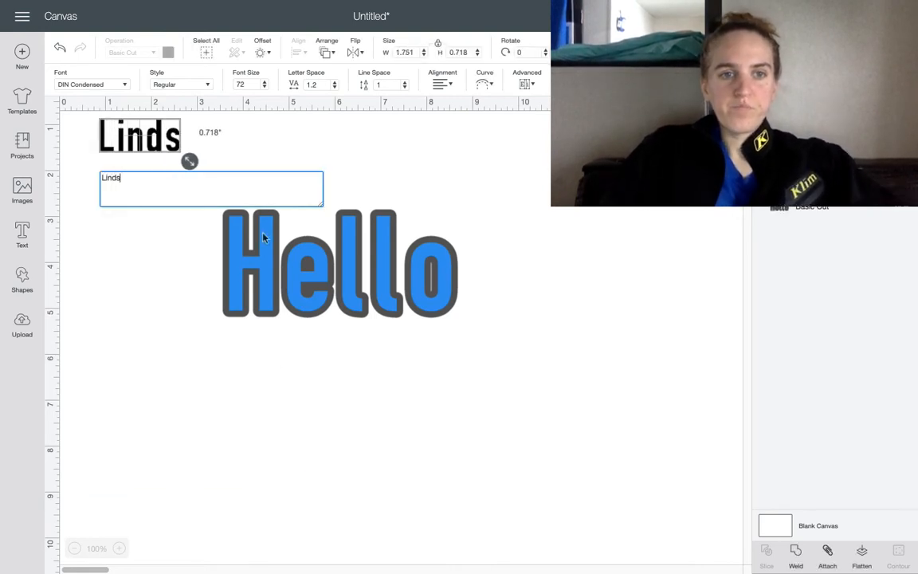
{"action": "left_click", "coordinate": [166, 308]}
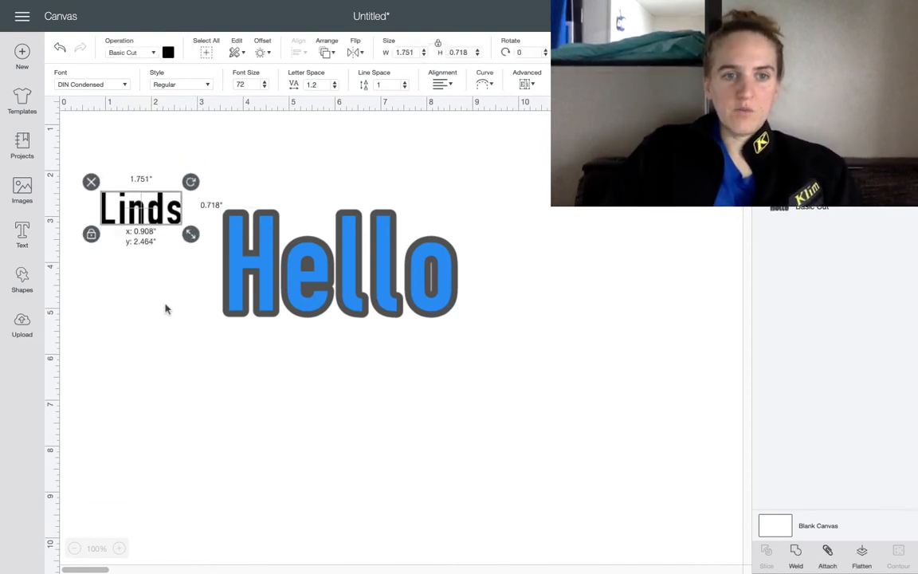
{"action": "left_click_drag", "start_coordinate": [140, 209], "coordinate": [282, 401]}
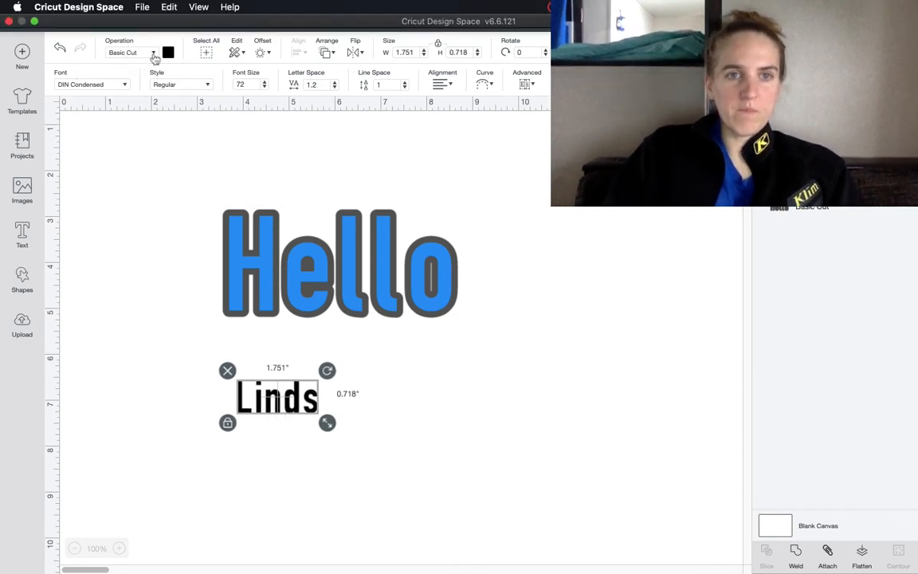
Preview an offset around the shortened name, cancel it, and nudge the text slightly to the right.
{"action": "left_click", "coordinate": [262, 54]}
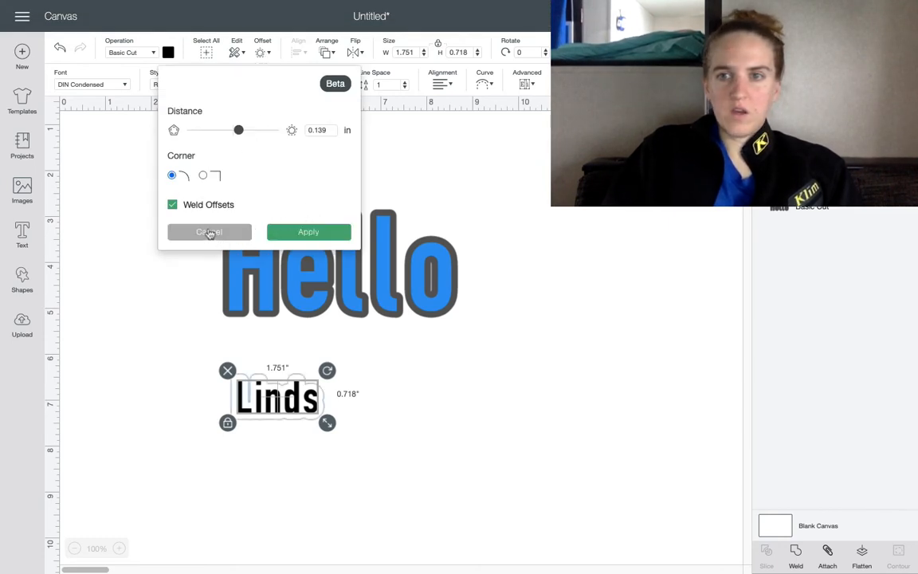
{"action": "left_click", "coordinate": [209, 233]}
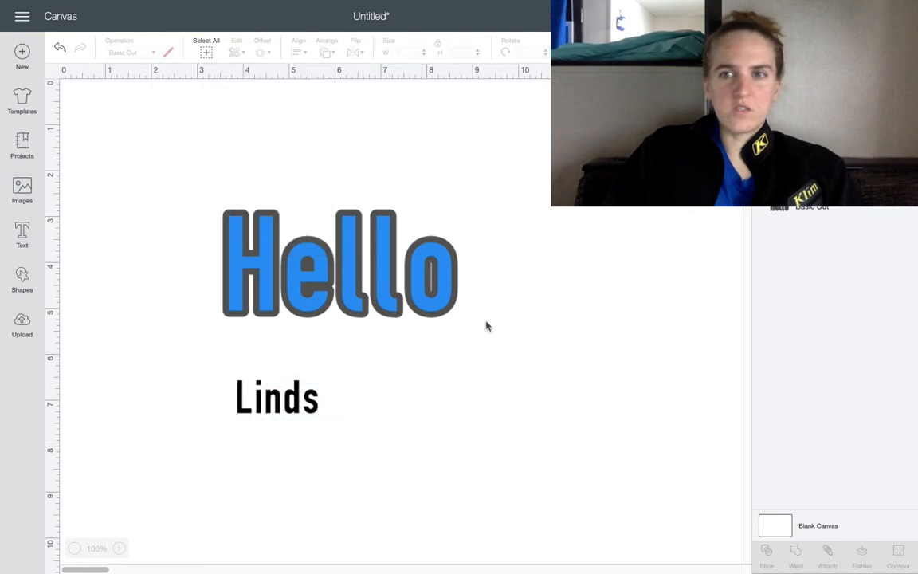
{"action": "left_click", "coordinate": [309, 401]}
{"action": "left_click_drag", "start_coordinate": [309, 401], "coordinate": [316, 401]}
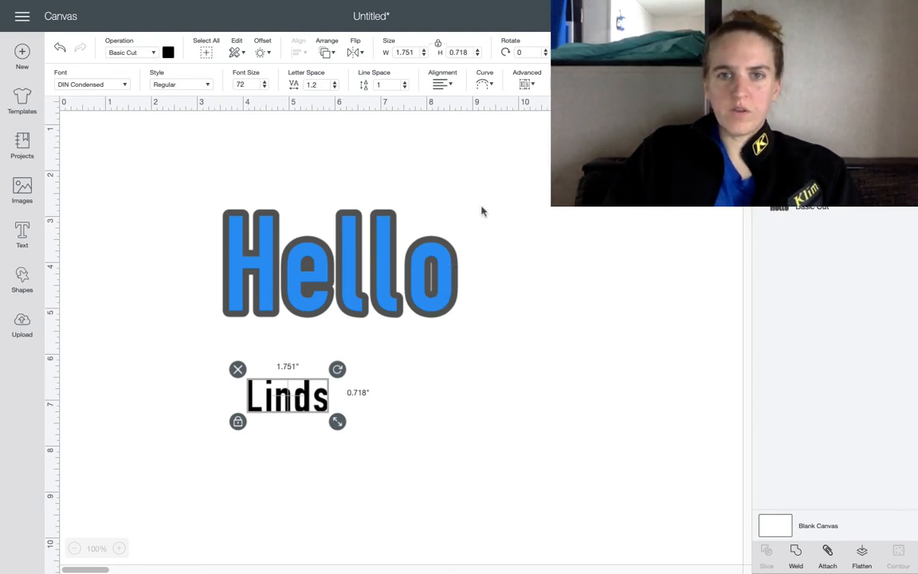
Weld the shortened name's letters into a single shape and nudge it slightly.
{"action": "right_click", "coordinate": [281, 392]}
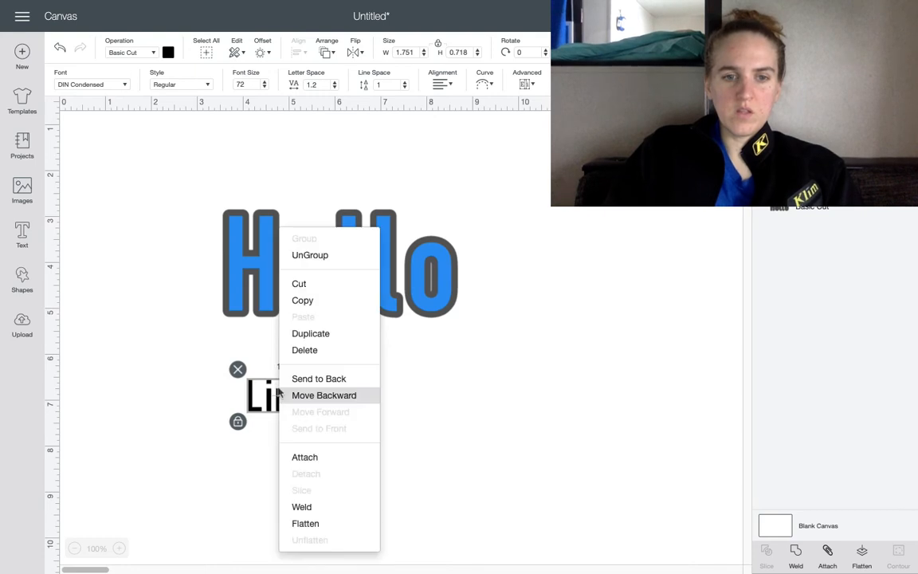
{"action": "left_click", "coordinate": [326, 508]}
{"action": "left_click_drag", "start_coordinate": [273, 392], "coordinate": [276, 391]}
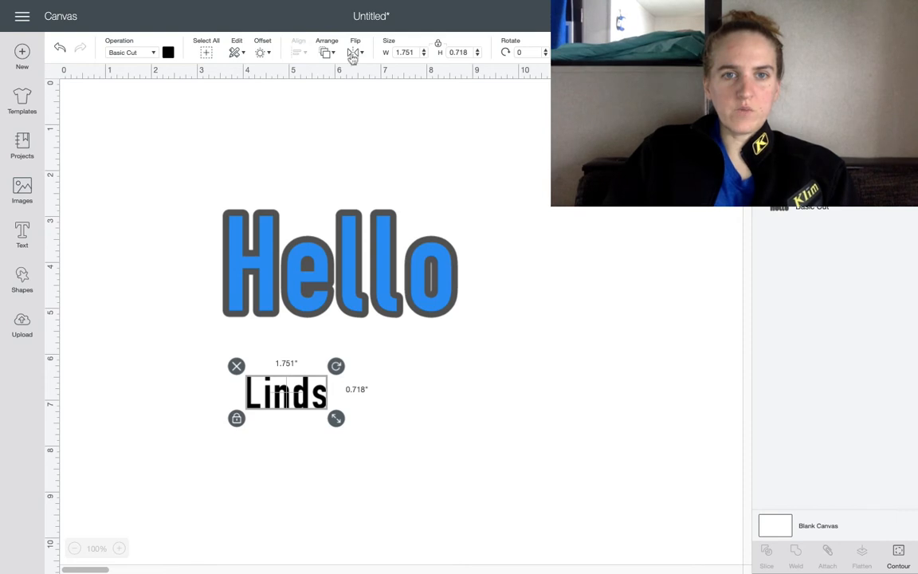
{"action": "left_click", "coordinate": [237, 54]}
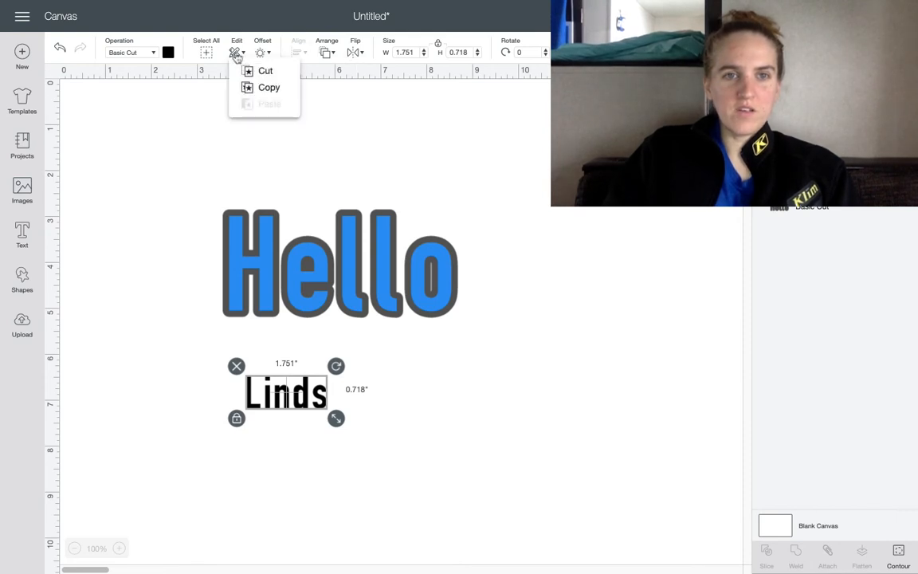
{"action": "left_click", "coordinate": [237, 55]}
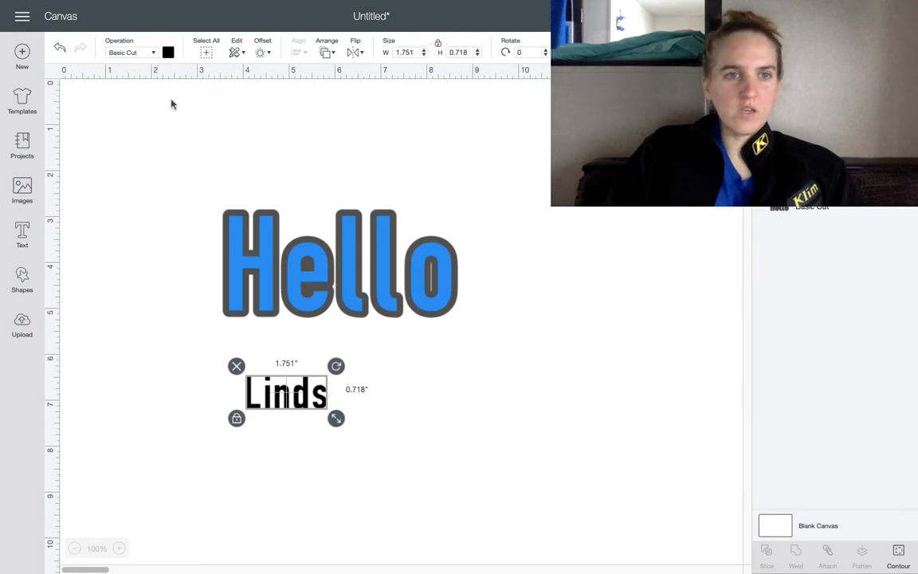
Add the full first name as new text, delete the shortened one, and place the new text below Hello.
{"action": "left_click", "coordinate": [22, 232]}
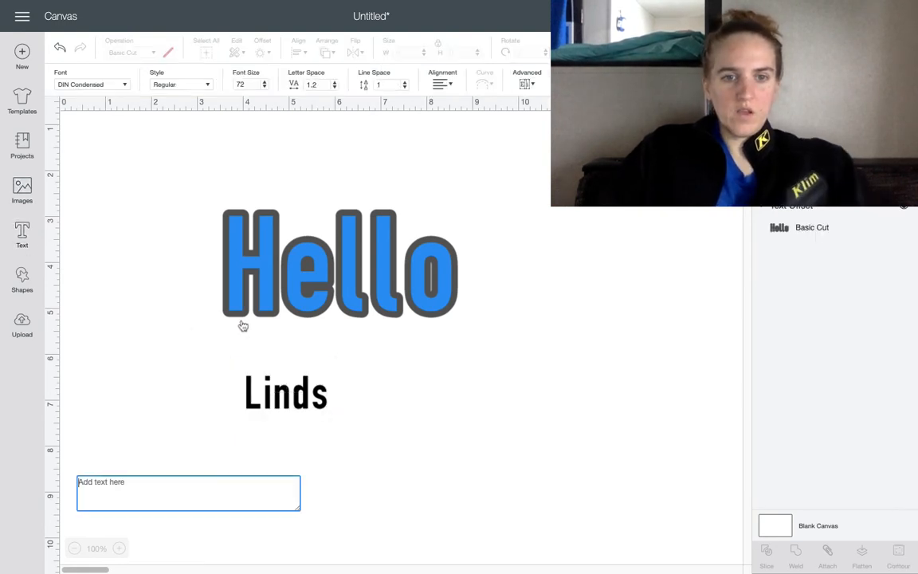
{"action": "type", "text": "Lindsey"}
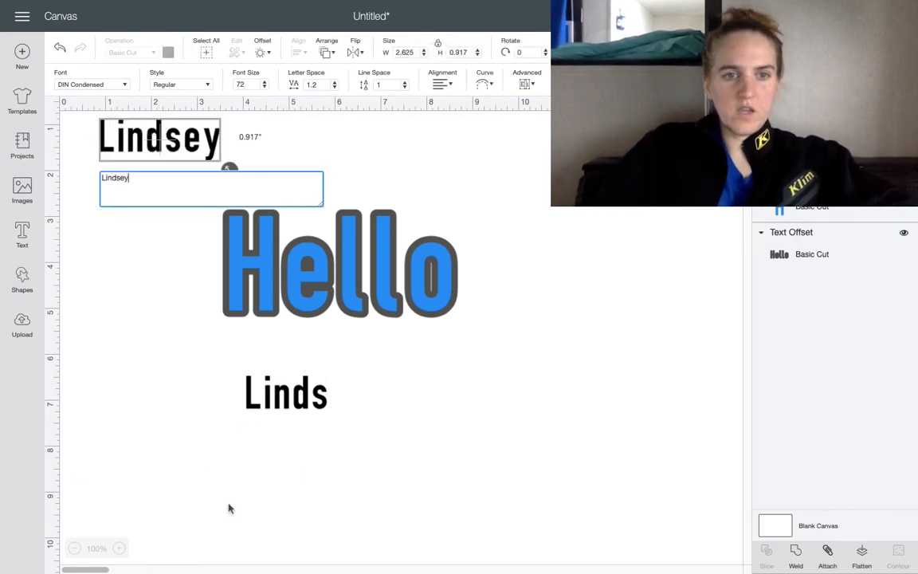
{"action": "left_click", "coordinate": [268, 384]}
{"action": "key", "text": "Delete"}
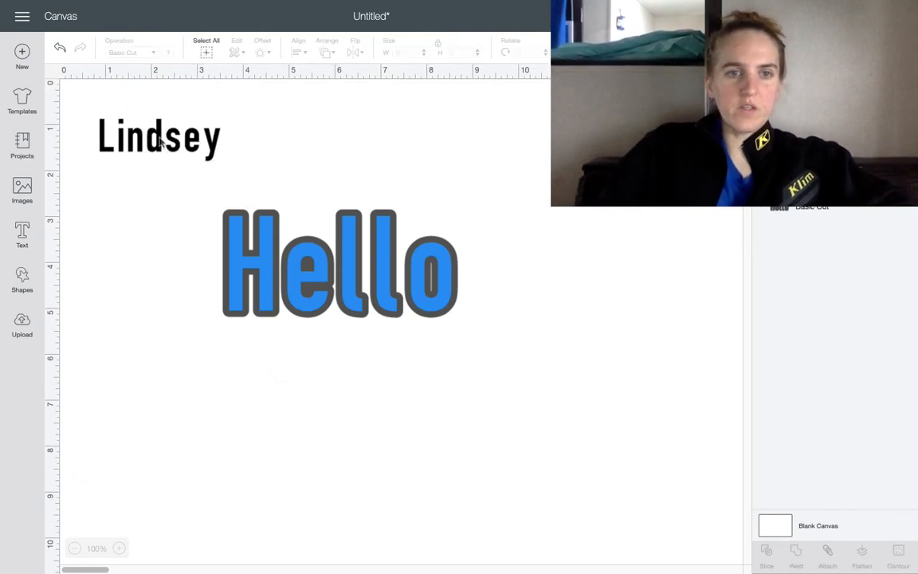
{"action": "left_click_drag", "start_coordinate": [159, 140], "coordinate": [323, 391]}
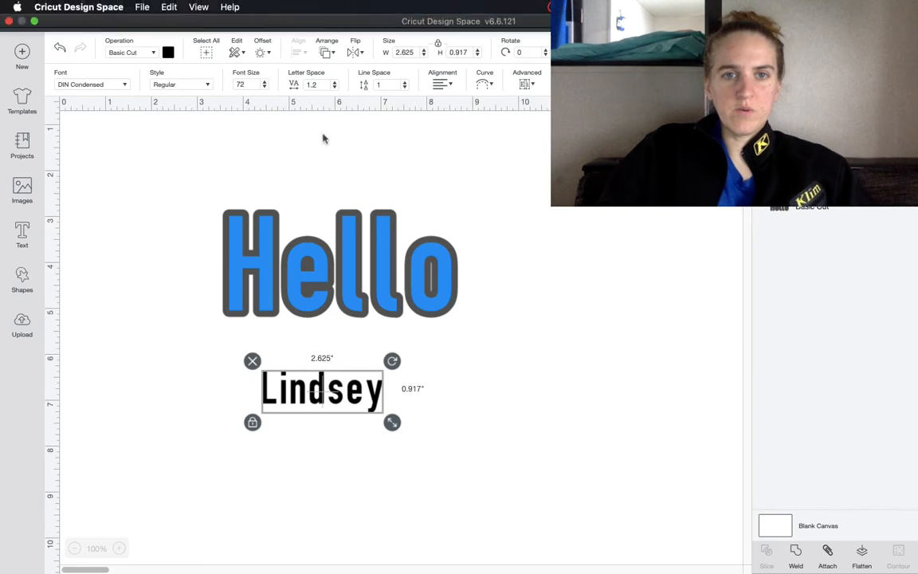
Reduce the letter spacing of the name text to 0.1 so its letters overlap.
{"action": "left_click", "coordinate": [334, 87]}
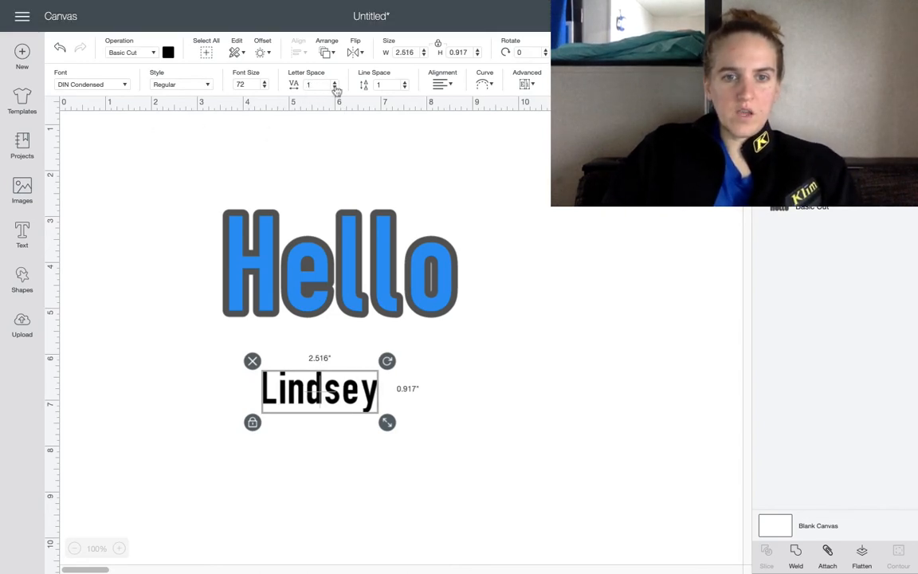
{"action": "left_click", "coordinate": [334, 87]}
{"action": "left_click", "coordinate": [335, 87]}
{"action": "left_click", "coordinate": [335, 87]}
{"action": "left_click", "coordinate": [335, 87]}
{"action": "left_click", "coordinate": [335, 87]}
{"action": "left_click", "coordinate": [335, 87]}
{"action": "left_click", "coordinate": [334, 87]}
{"action": "left_click", "coordinate": [335, 87]}
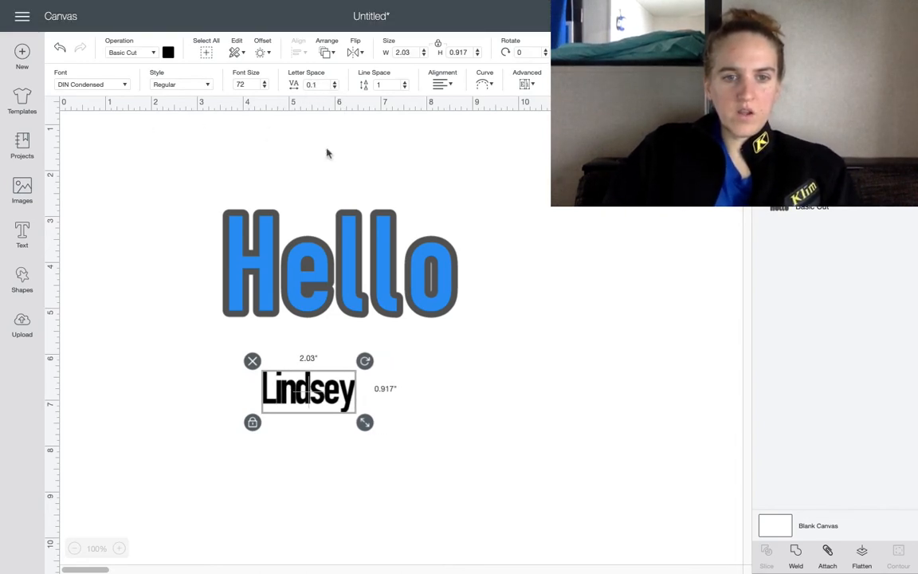
Weld the overlapping letters of the name below Hello into one shape and select it.
{"action": "right_click", "coordinate": [291, 391]}
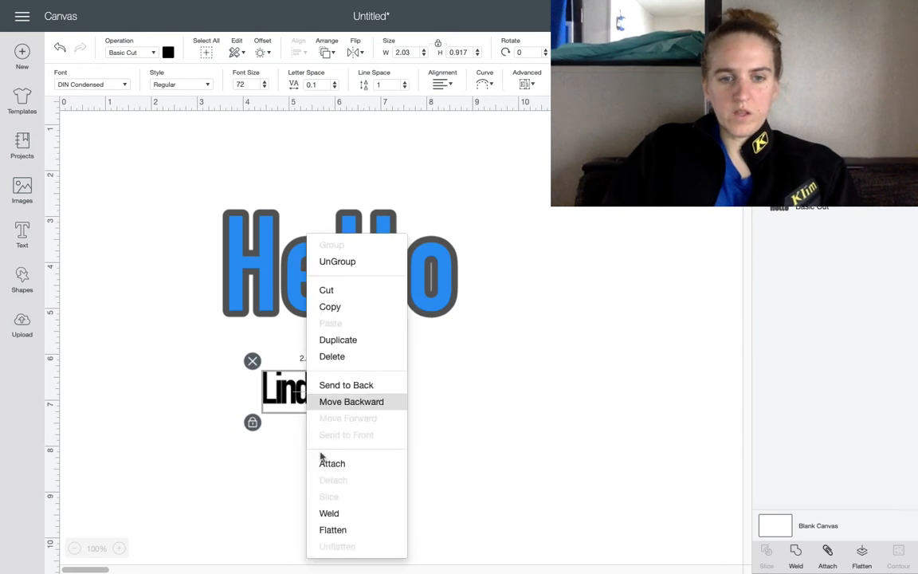
{"action": "left_click", "coordinate": [329, 513]}
{"action": "left_click", "coordinate": [294, 386]}
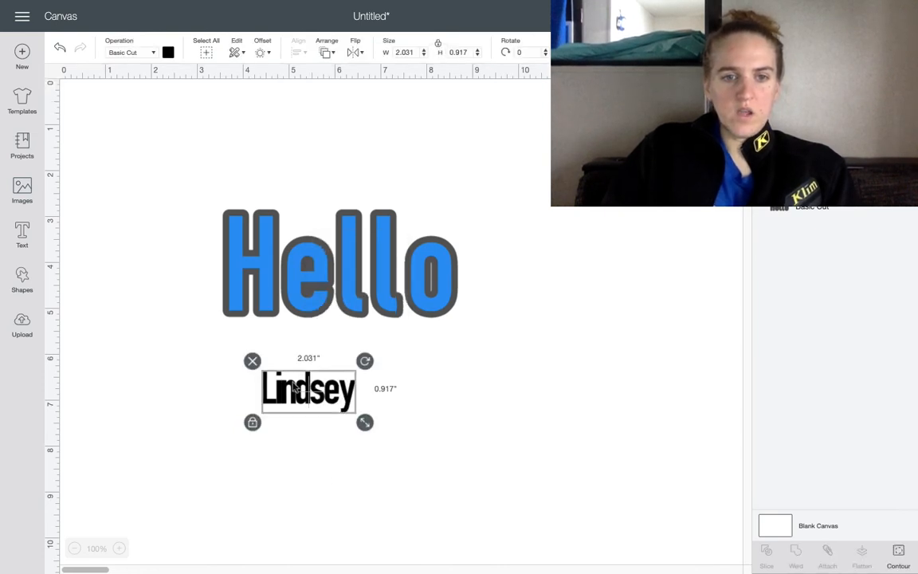
Apply a 0.125 in offset with rounded corners around the welded name below Hello.
{"action": "left_click", "coordinate": [264, 54]}
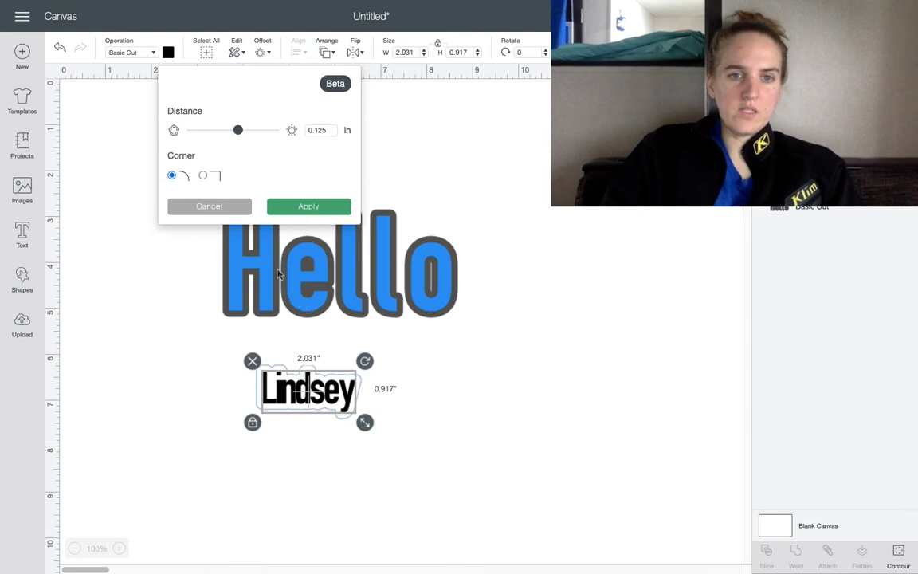
{"action": "left_click", "coordinate": [298, 208]}
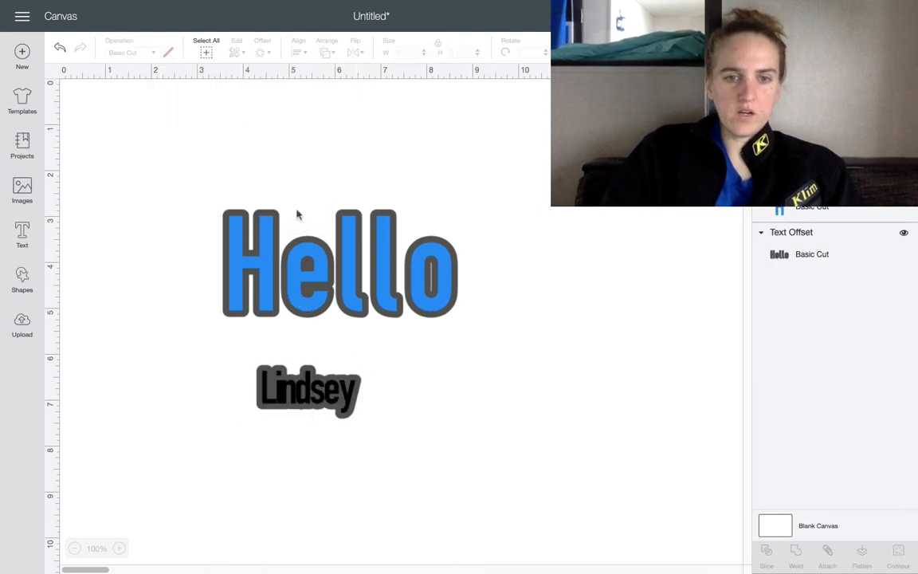
Move the welded name down off its offset shape to expose the outline, and place it back centred on the offset.
{"action": "left_click_drag", "start_coordinate": [322, 414], "coordinate": [302, 481]}
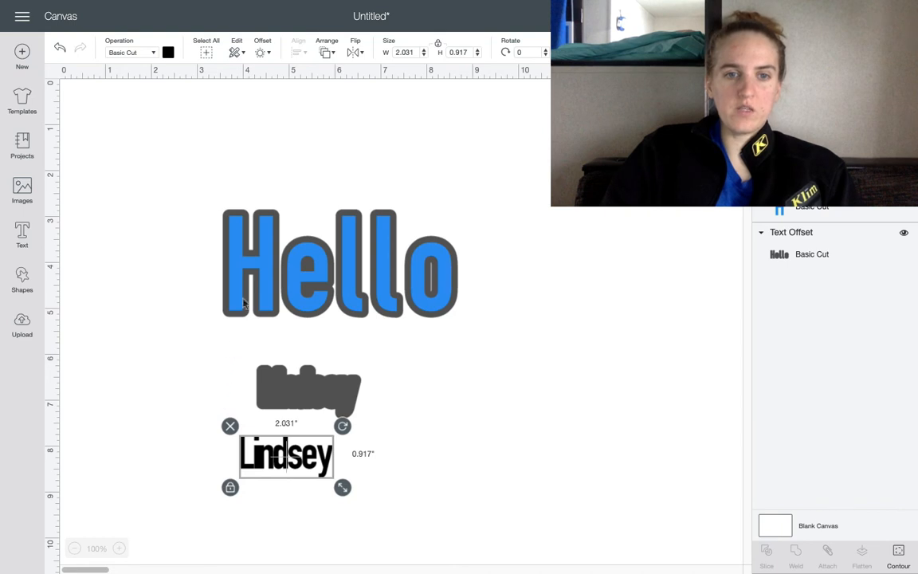
{"action": "mouse_move", "coordinate": [263, 268]}
{"action": "left_mouse_down"}
{"action": "mouse_move", "coordinate": [272, 297]}
{"action": "mouse_move", "coordinate": [406, 354]}
{"action": "mouse_move", "coordinate": [426, 446]}
{"action": "mouse_move", "coordinate": [266, 250]}
{"action": "mouse_move", "coordinate": [254, 267]}
{"action": "left_mouse_up"}
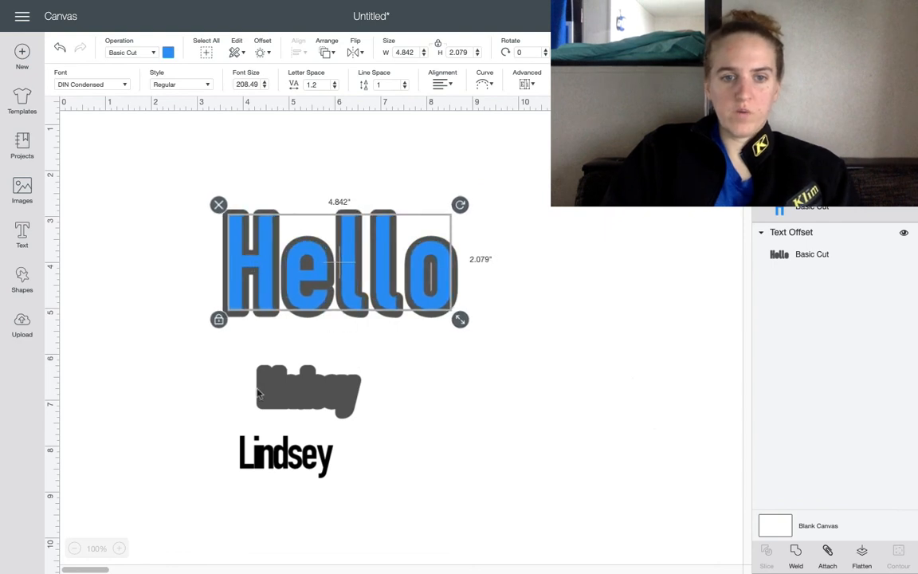
{"action": "left_click_drag", "start_coordinate": [291, 460], "coordinate": [314, 392]}
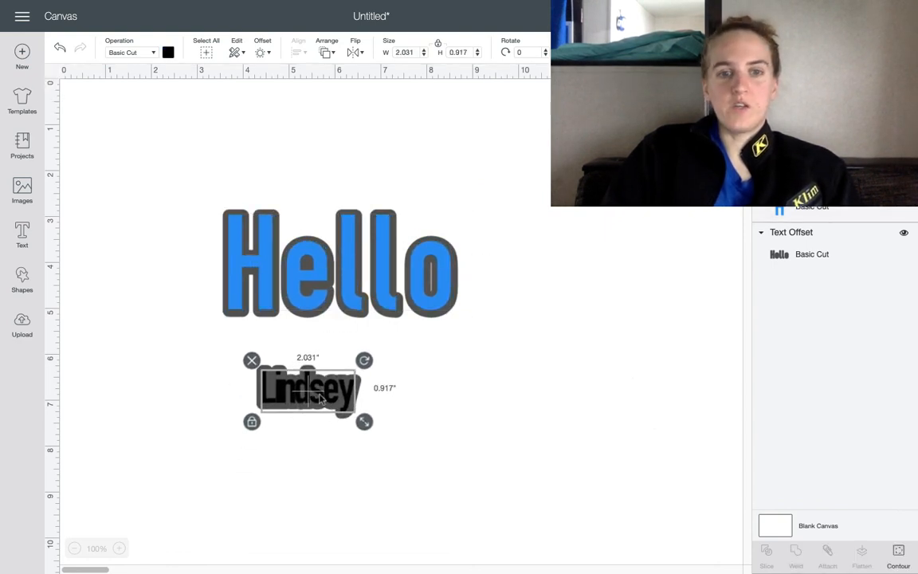
{"action": "left_click", "coordinate": [300, 444]}
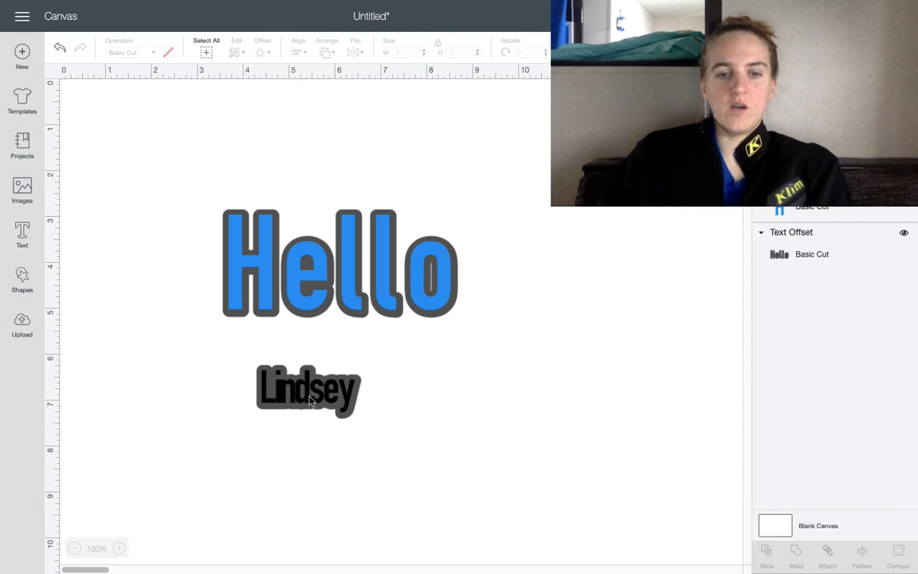
{"action": "mouse_move", "coordinate": [359, 568]}
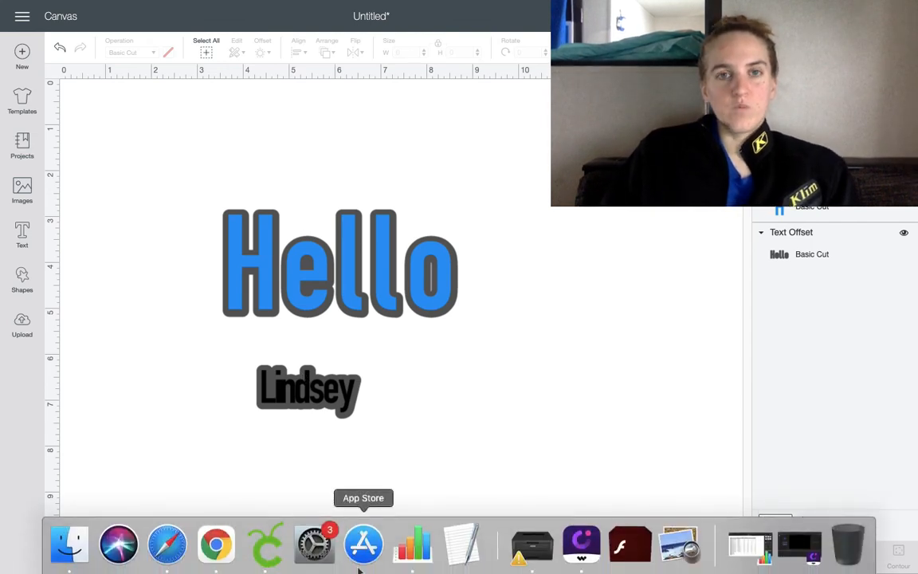